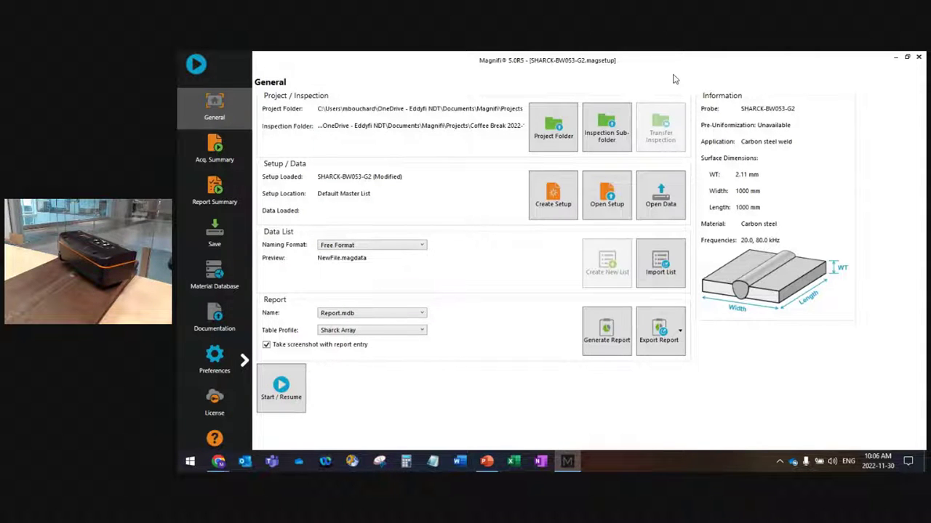
Step: Load the SHARCK-BW053-G2 setup from the Default Master List's Sharck group
{"action": "left_click", "coordinate": [607, 192]}
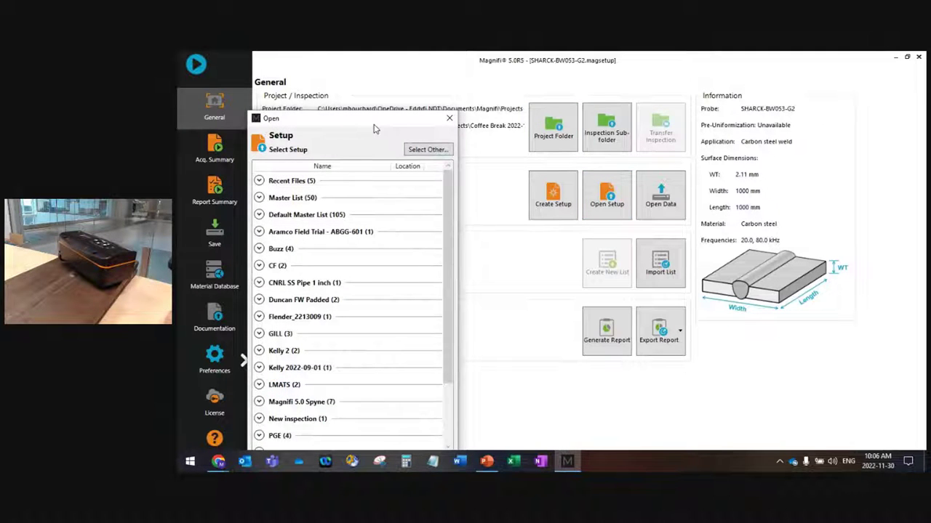
{"action": "left_click", "coordinate": [285, 217]}
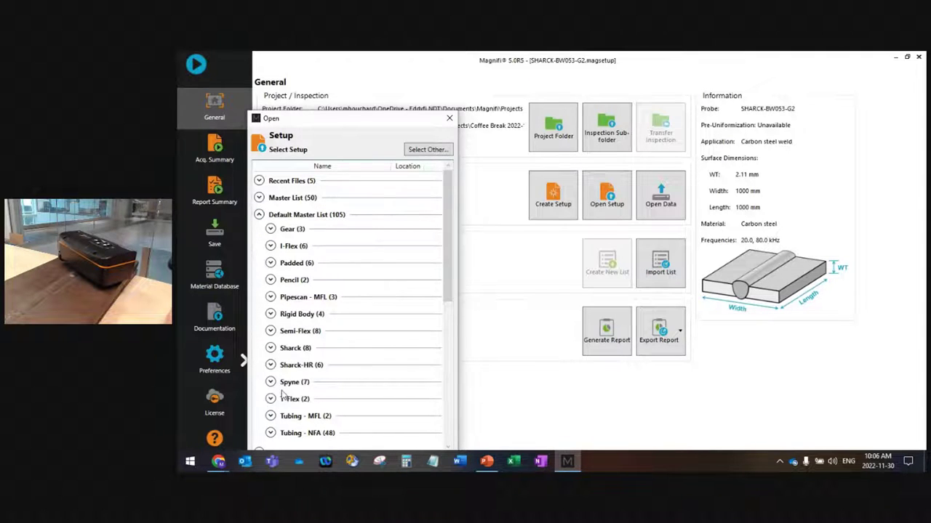
{"action": "left_click", "coordinate": [289, 351]}
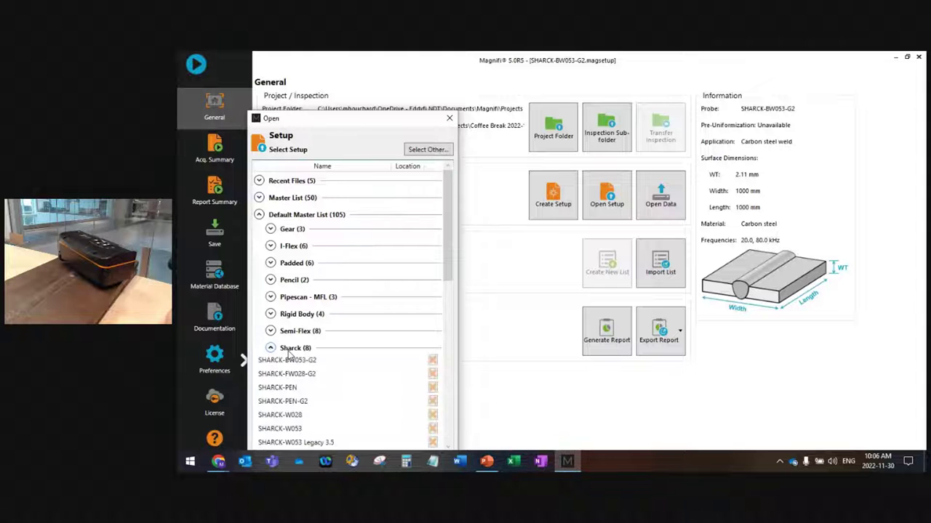
{"action": "double_click", "coordinate": [303, 361]}
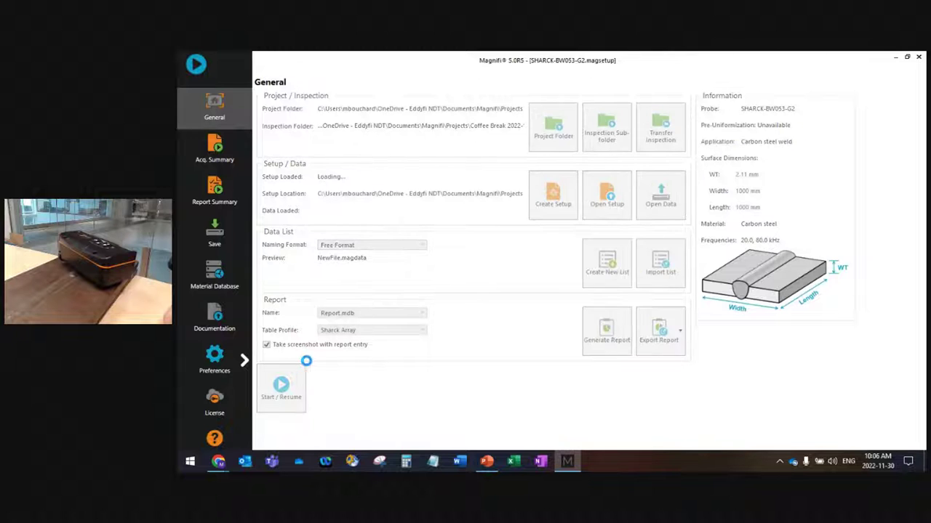
Step: Start the inspection and acquire a weld scan showing two indications, one 13.8 mm long
{"action": "left_click", "coordinate": [281, 387]}
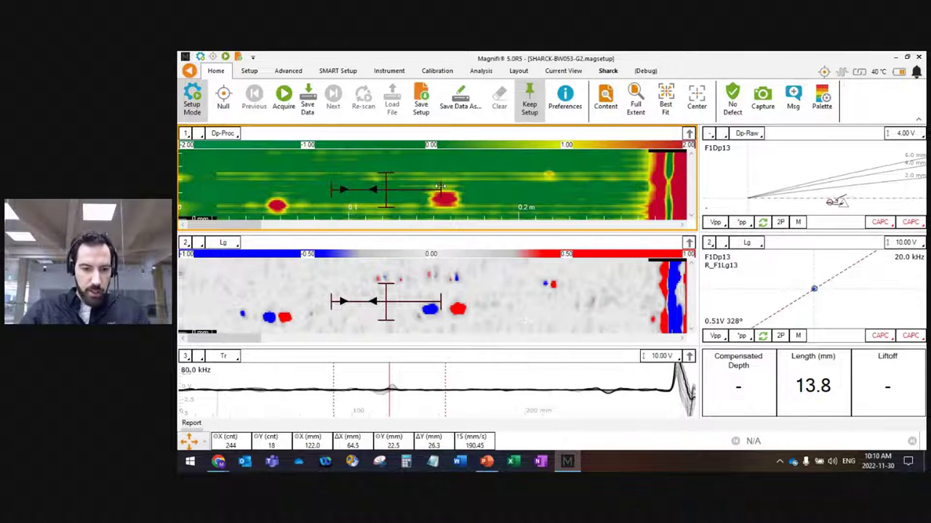
Step: Size the faint flaw near 0.1 m at 8.3 mm long, 0.7 mm deep, 1.0 mm liftoff
{"action": "left_click_drag", "start_coordinate": [436, 194], "coordinate": [356, 191]}
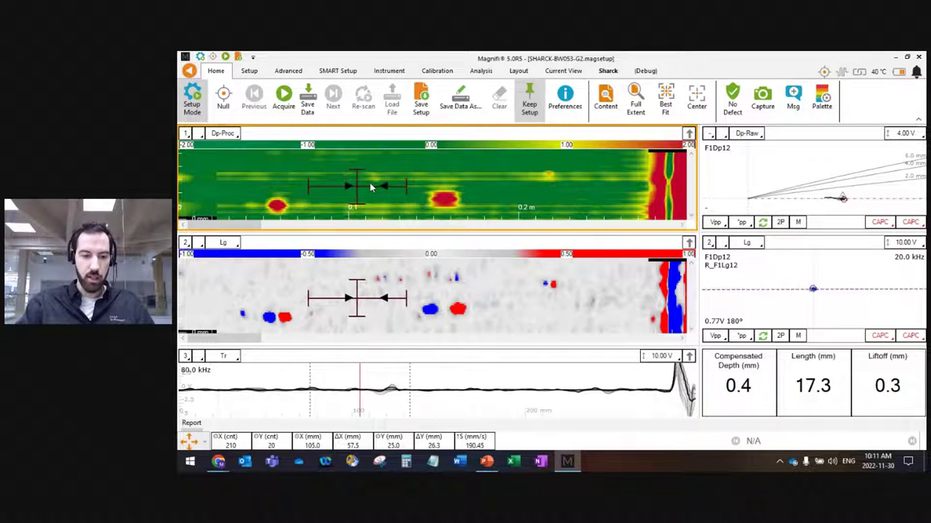
{"action": "left_click_drag", "start_coordinate": [366, 183], "coordinate": [356, 181]}
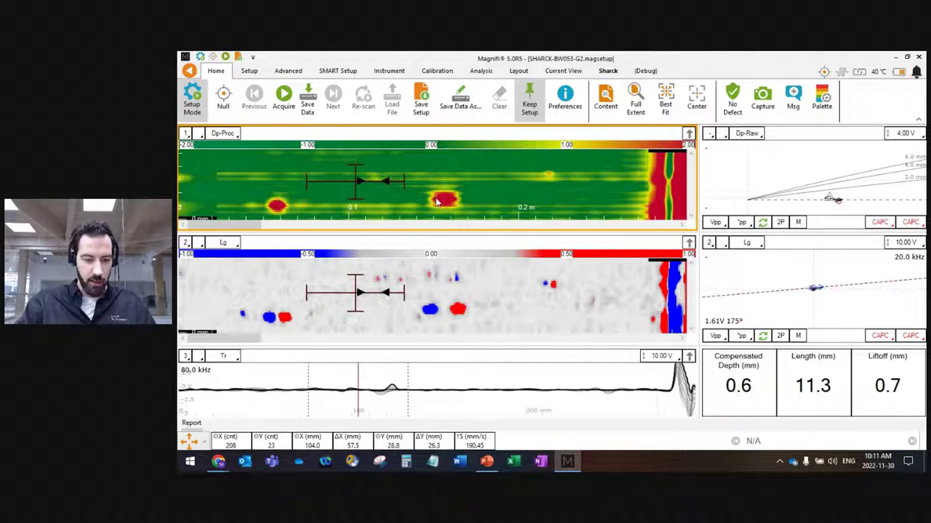
{"action": "left_click", "coordinate": [356, 179]}
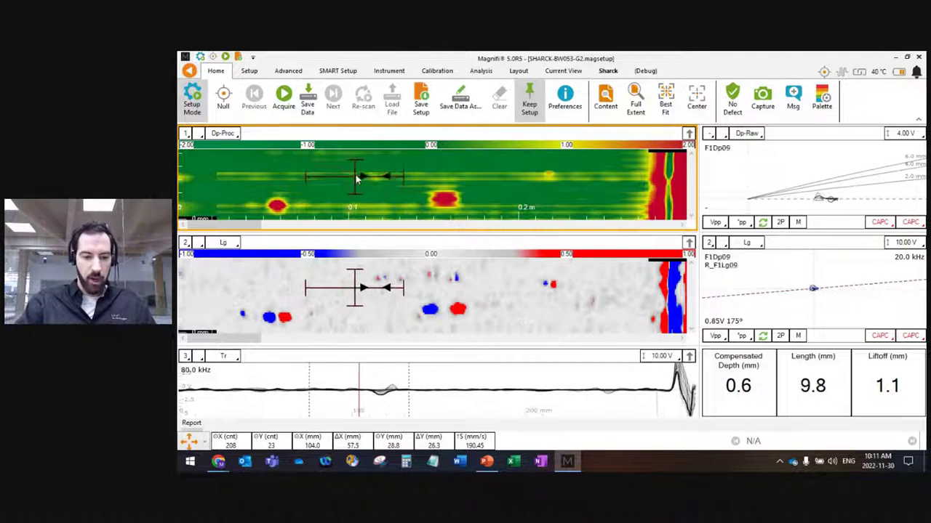
{"action": "left_click_drag", "start_coordinate": [356, 178], "coordinate": [360, 180]}
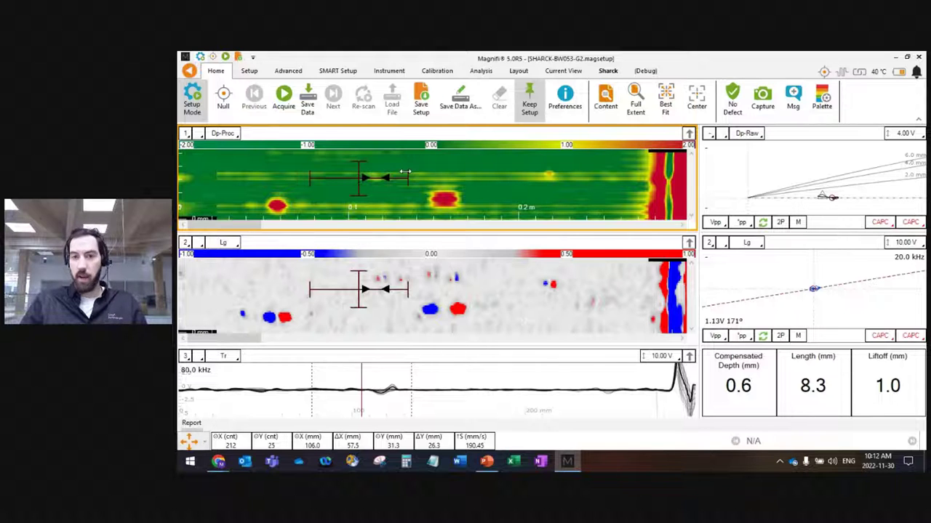
{"action": "left_click", "coordinate": [609, 70]}
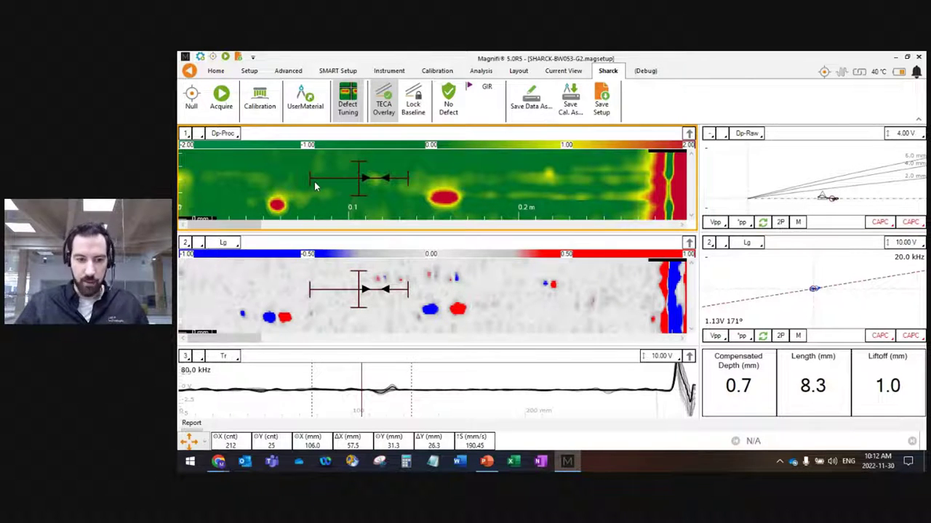
Step: Re-place the sizing cursor on the faint flaw: 9.8 mm long, 0.6 mm deep, 1.1 mm liftoff
{"action": "left_click", "coordinate": [347, 179]}
{"action": "left_click", "coordinate": [359, 181]}
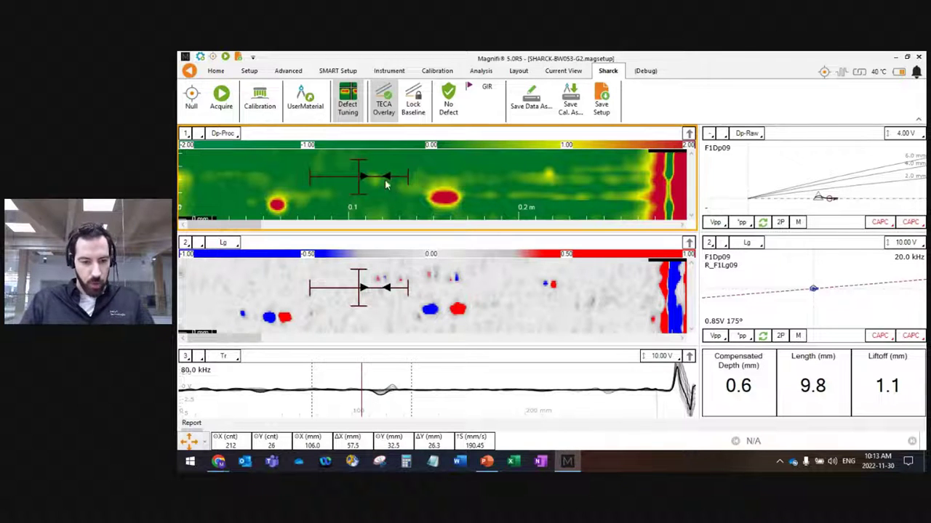
Step: Move the sizing marker to top channel F1Dp01, reading 8.3 mm length, 0.3 mm depth, 0.0 liftoff
{"action": "left_click", "coordinate": [360, 174]}
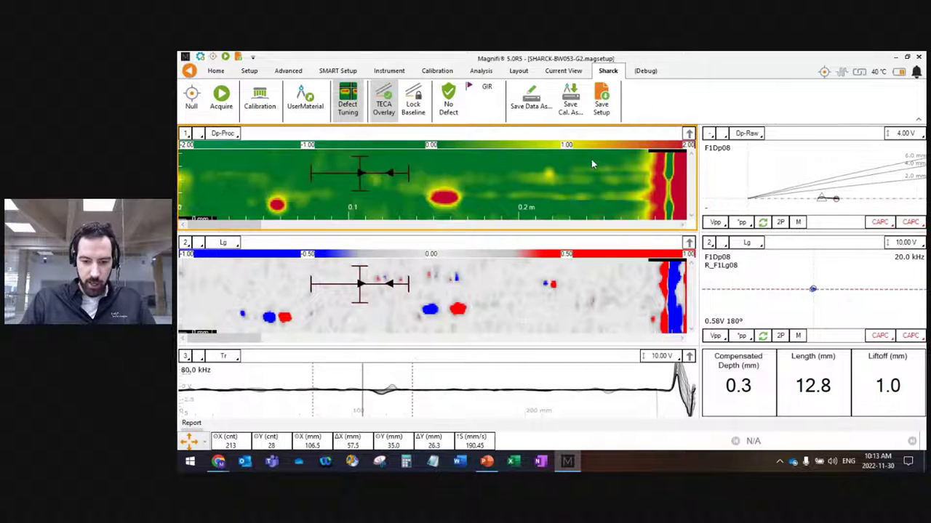
{"action": "left_click_drag", "start_coordinate": [358, 179], "coordinate": [362, 154]}
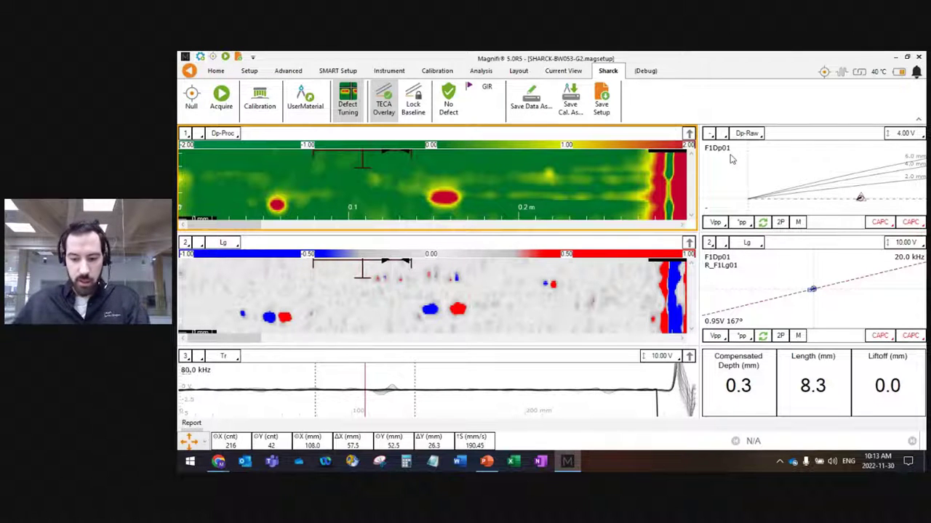
Step: Step down the channels and size the spot near 0.1 m on F1Dp08: 12.8 mm long, 0.3 mm deep
{"action": "key", "text": "Down"}
{"action": "key", "text": "Down"}
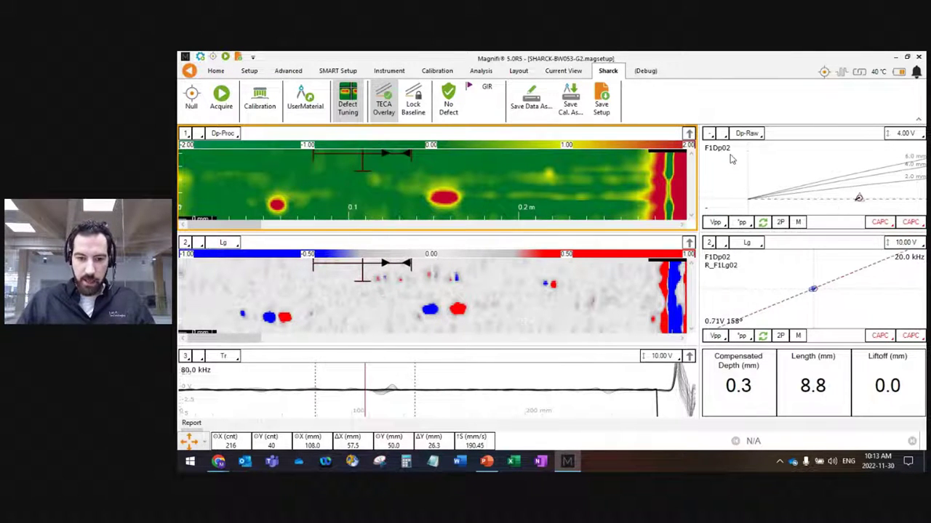
{"action": "key", "text": "Down"}
{"action": "key", "text": "Down"}
{"action": "key", "text": "Down"}
{"action": "key", "text": "Down"}
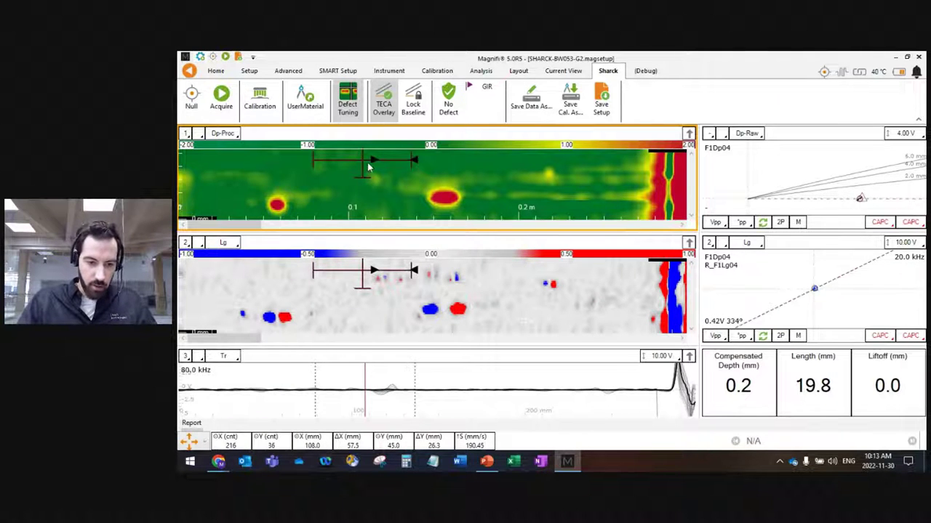
{"action": "left_click_drag", "start_coordinate": [367, 162], "coordinate": [370, 222]}
{"action": "key", "text": "Down"}
{"action": "key", "text": "Down"}
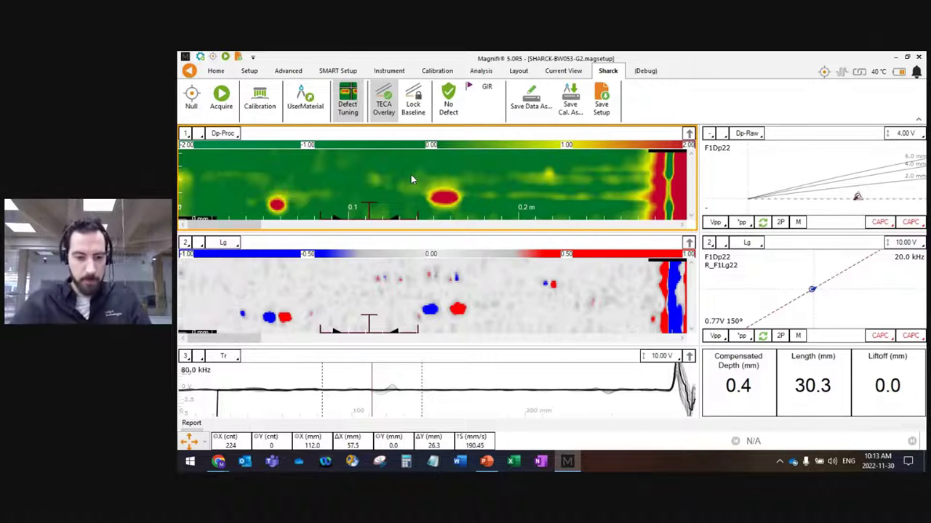
{"action": "left_click", "coordinate": [352, 175]}
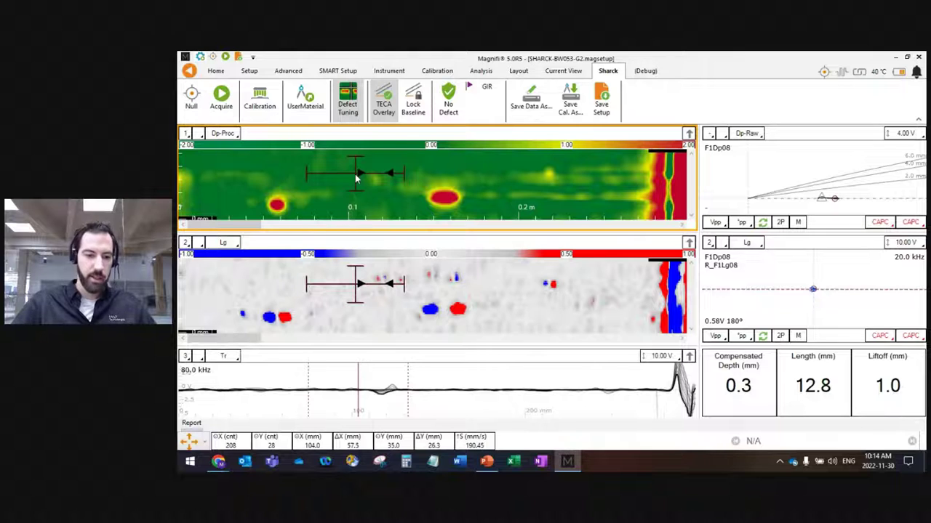
Step: Size the left and centre red indications at about 3.8 mm and 3.6 mm deep
{"action": "left_click_drag", "start_coordinate": [355, 174], "coordinate": [278, 207]}
{"action": "key", "text": "Right"}
{"action": "key", "text": "Right"}
{"action": "key", "text": "Right"}
{"action": "key", "text": "Right"}
{"action": "key", "text": "Right"}
{"action": "key", "text": "Right"}
{"action": "key", "text": "Right"}
{"action": "key", "text": "Right"}
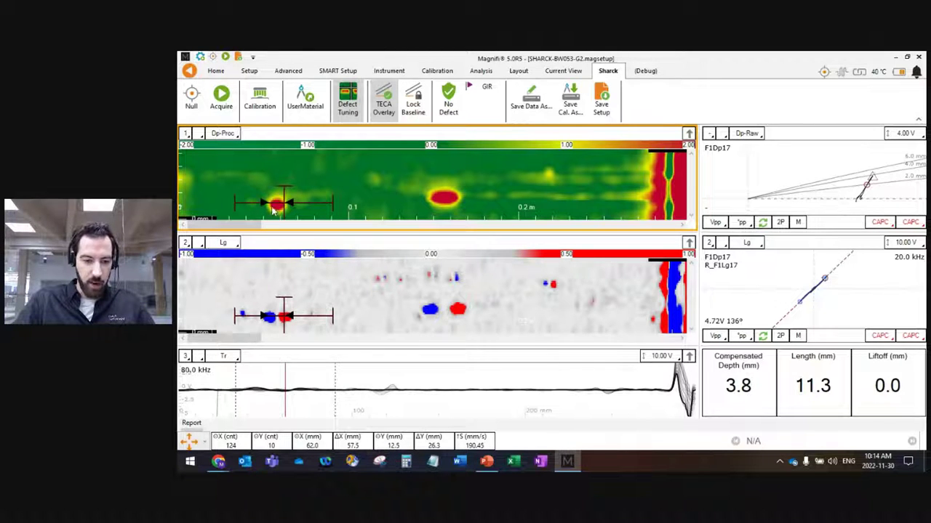
{"action": "left_click", "coordinate": [445, 197]}
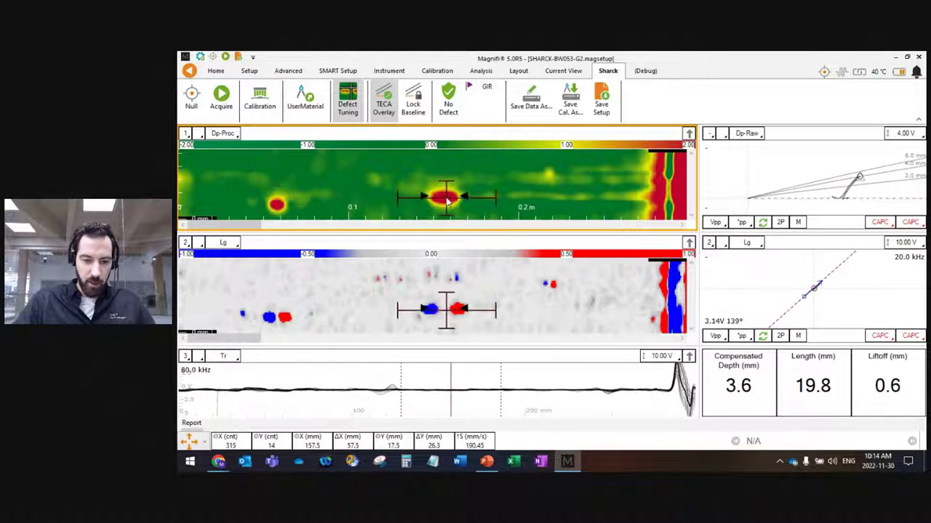
Step: Check the faint spot near 0.2 m, then bring the measurement back near 0.1 m
{"action": "left_click", "coordinate": [551, 174]}
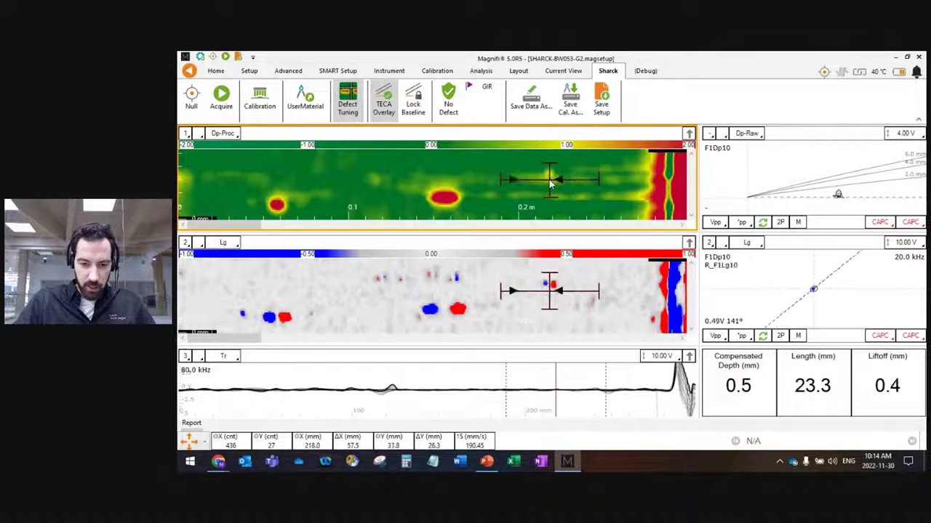
{"action": "key", "text": "Right"}
{"action": "key", "text": "Right"}
{"action": "key", "text": "Right"}
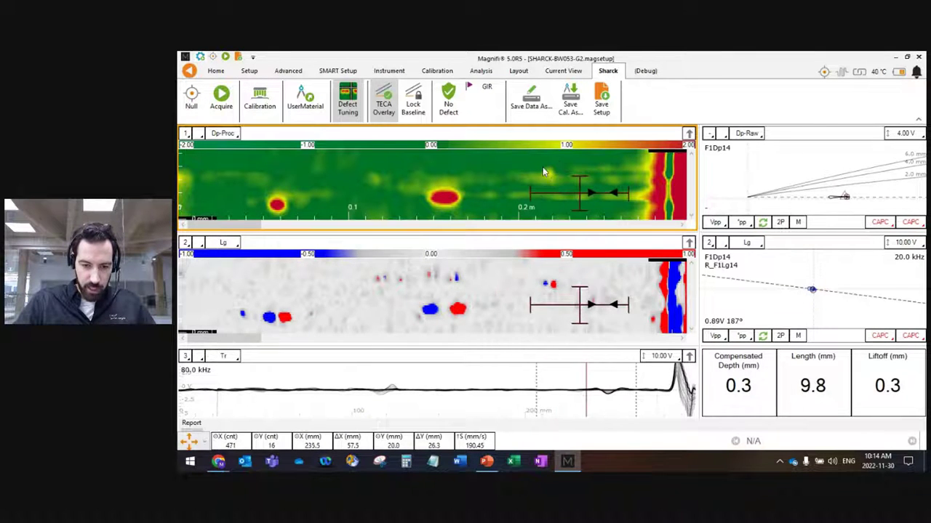
{"action": "left_click_drag", "start_coordinate": [549, 180], "coordinate": [350, 191]}
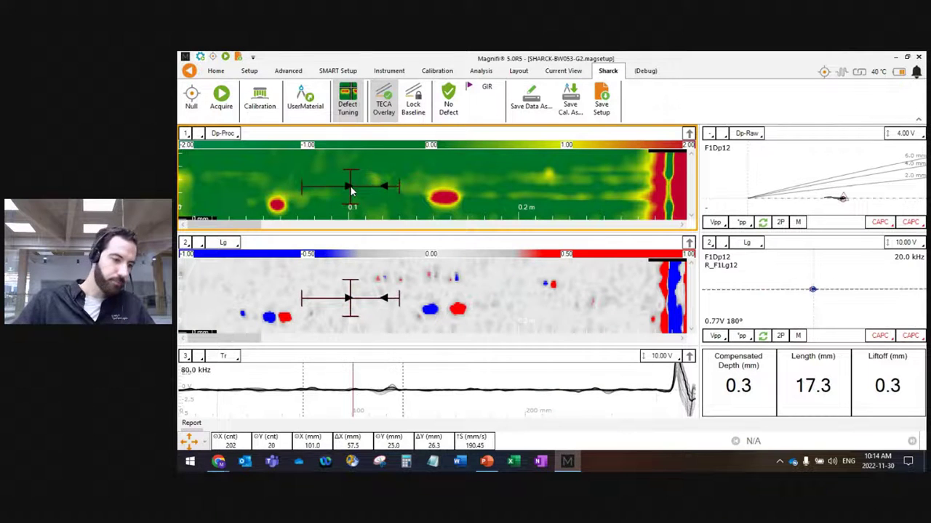
Step: Re-centre the measurement on the left indication, reading 3.9 mm deep
{"action": "left_click", "coordinate": [280, 320]}
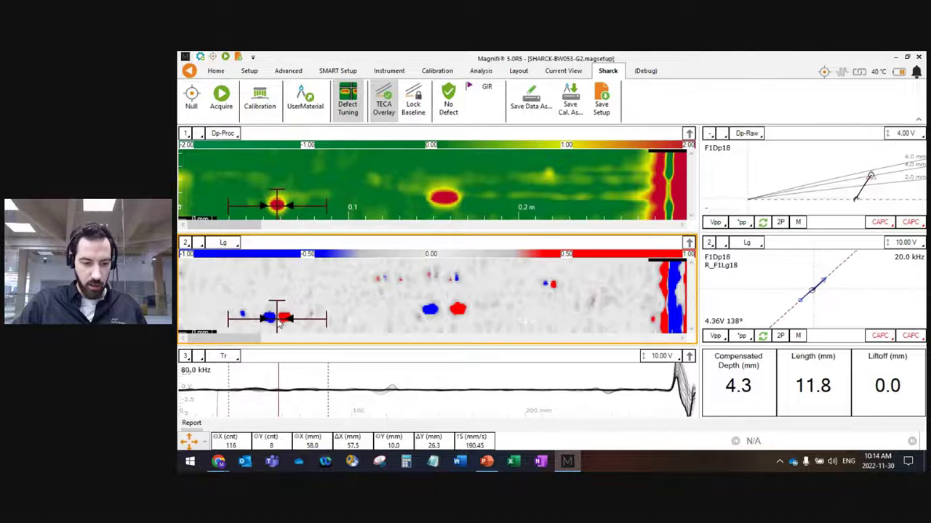
{"action": "left_click_drag", "start_coordinate": [280, 324], "coordinate": [276, 288]}
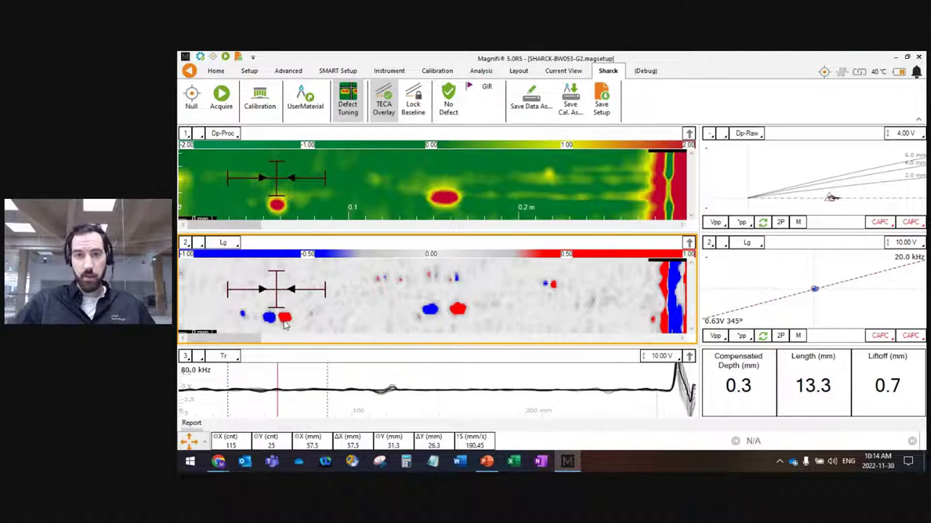
{"action": "left_click_drag", "start_coordinate": [285, 324], "coordinate": [275, 324]}
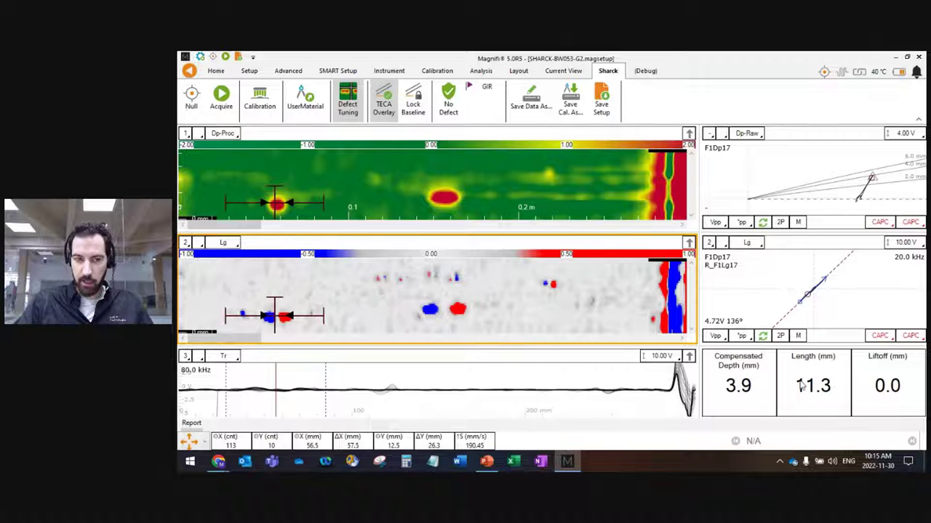
Step: Measure the centre indication at 4.2 mm, then the small spot near 0.2 m on F1Dp11
{"action": "left_click", "coordinate": [280, 324]}
{"action": "left_click_drag", "start_coordinate": [282, 324], "coordinate": [447, 318]}
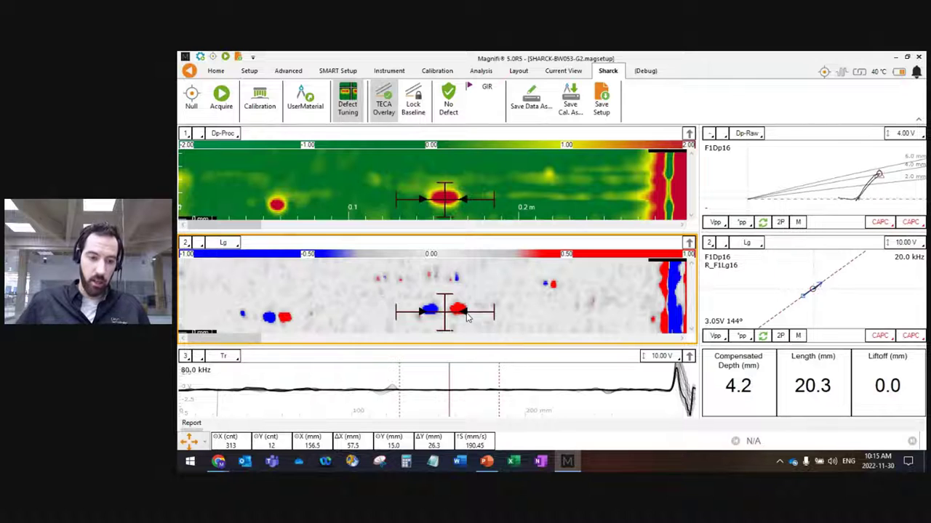
{"action": "left_click", "coordinate": [550, 178]}
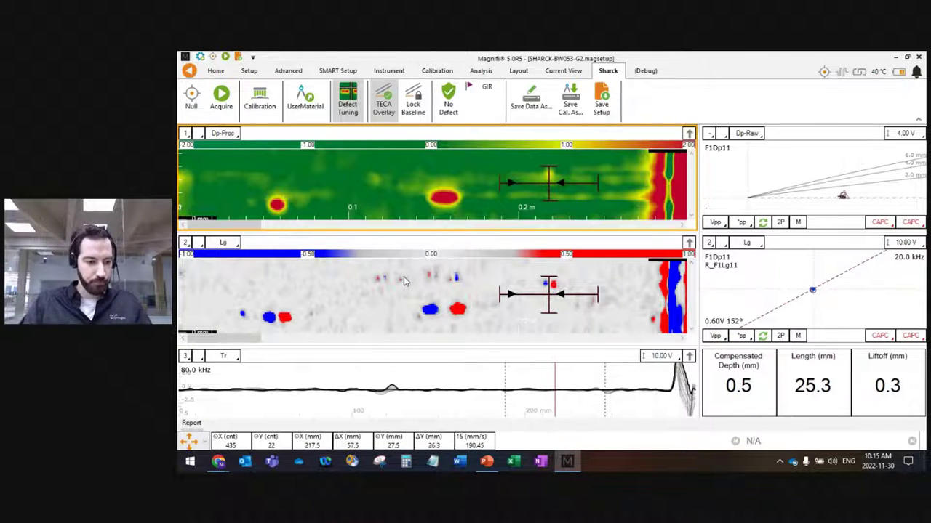
Step: Select the left indication in the Dp-Proc scan and set its defect type to TOEC
{"action": "left_click", "coordinate": [275, 313]}
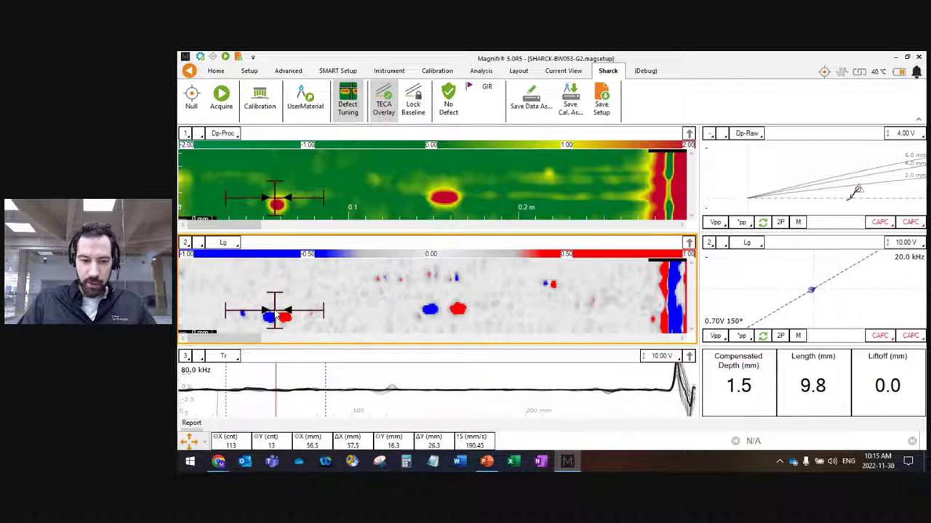
{"action": "left_click", "coordinate": [274, 183]}
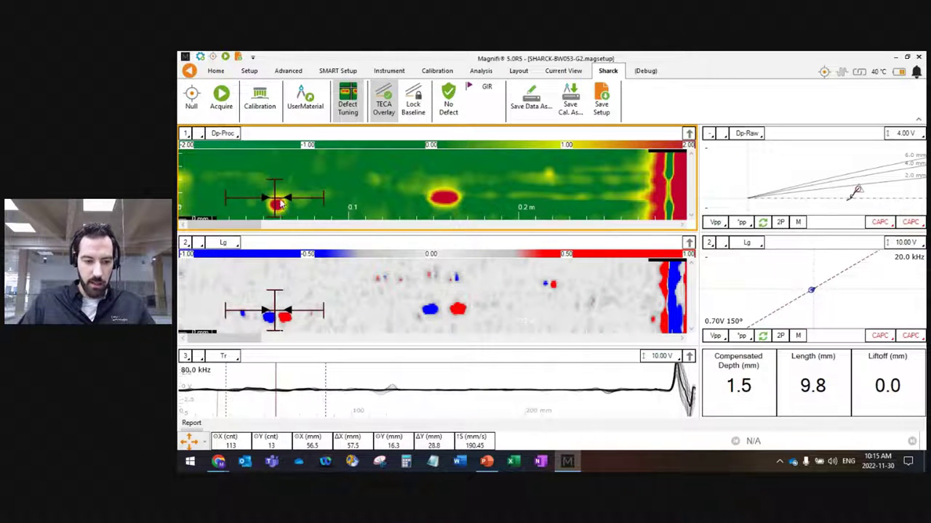
{"action": "left_click", "coordinate": [880, 224]}
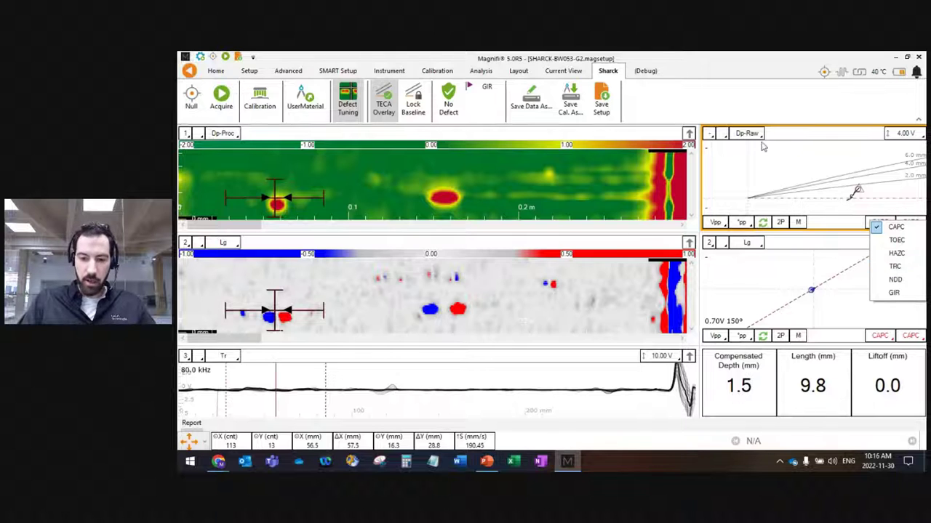
{"action": "left_click", "coordinate": [738, 77]}
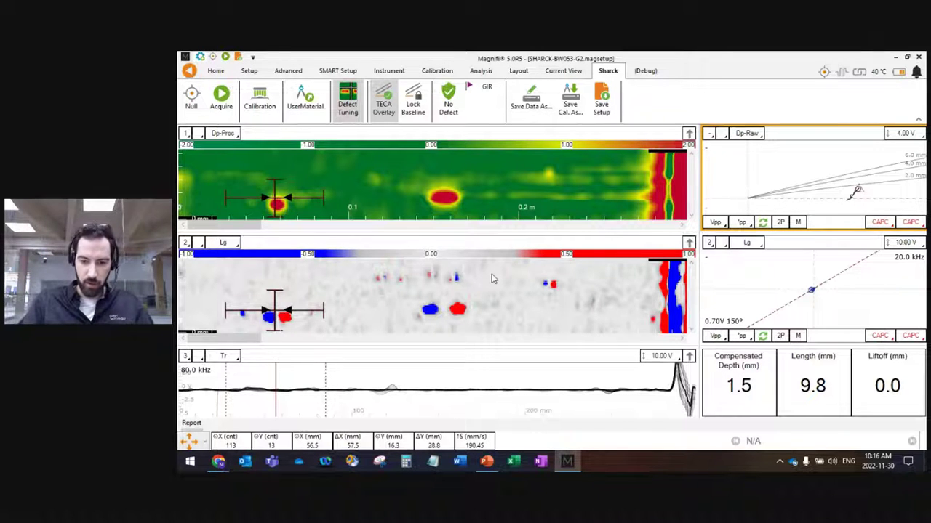
{"action": "left_click", "coordinate": [881, 223]}
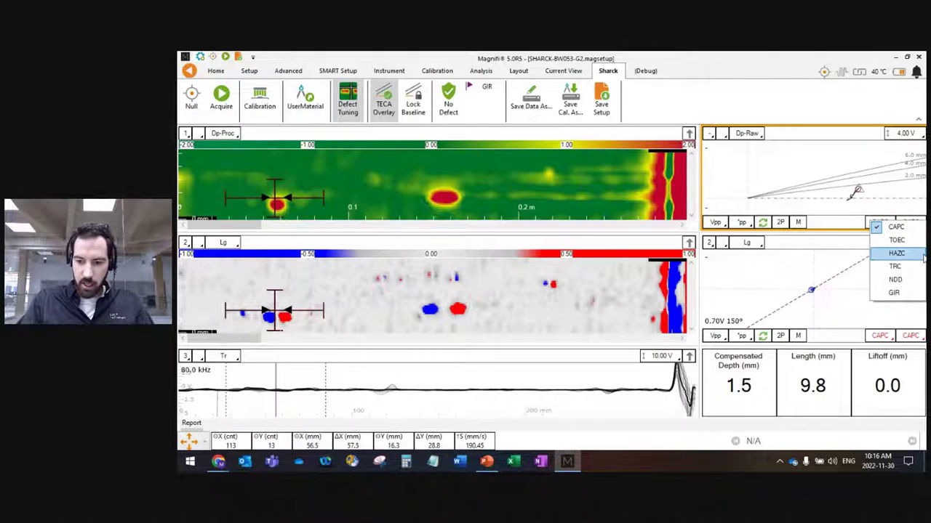
{"action": "left_click", "coordinate": [898, 243]}
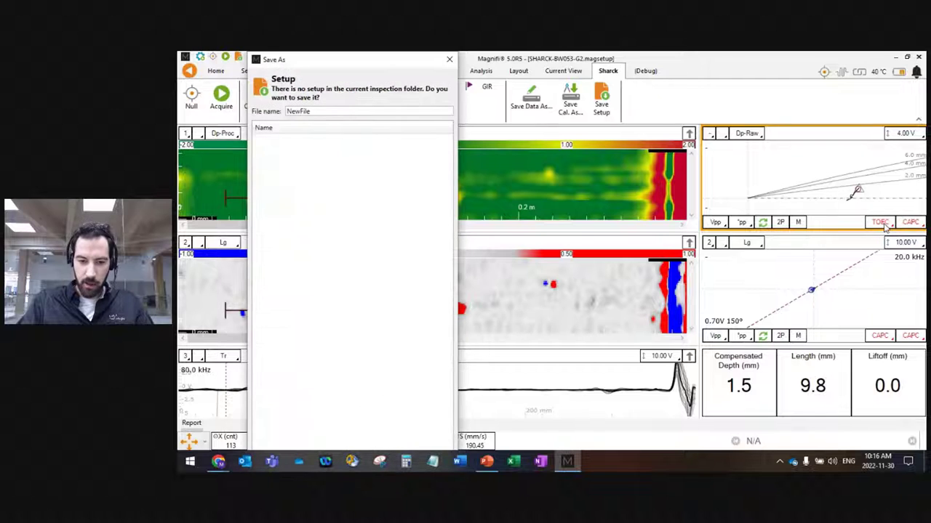
Step: Save the setup as NewFile and log the left flaw as TOEC-1, 53.0–63.0 mm, 4.3 mm deep
{"action": "left_click_drag", "start_coordinate": [403, 61], "coordinate": [398, 122]}
{"action": "left_click", "coordinate": [402, 443]}
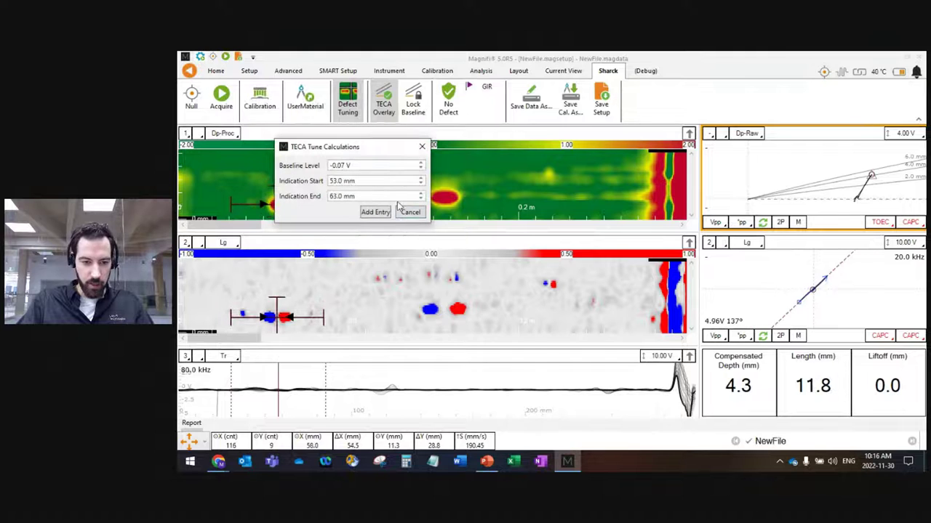
{"action": "left_click_drag", "start_coordinate": [408, 149], "coordinate": [483, 121]}
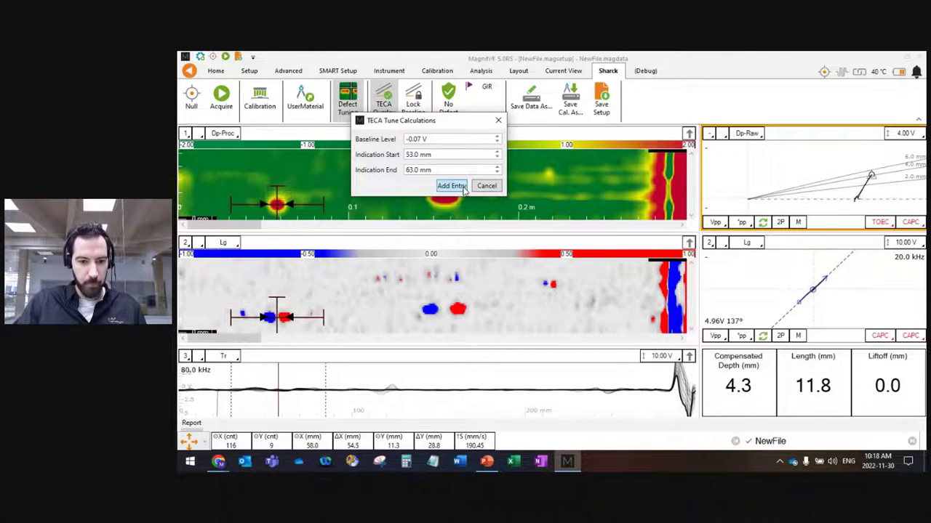
{"action": "key", "text": "alt+Tab"}
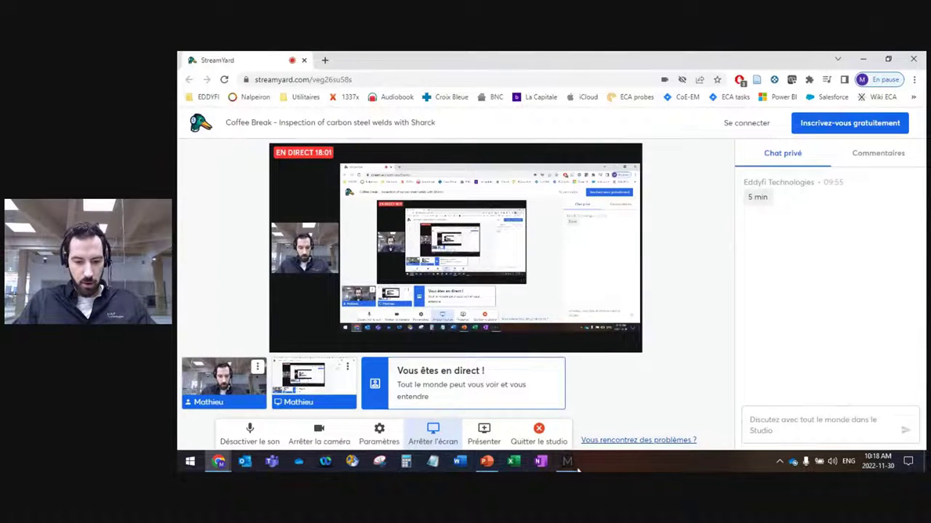
{"action": "left_click", "coordinate": [567, 461]}
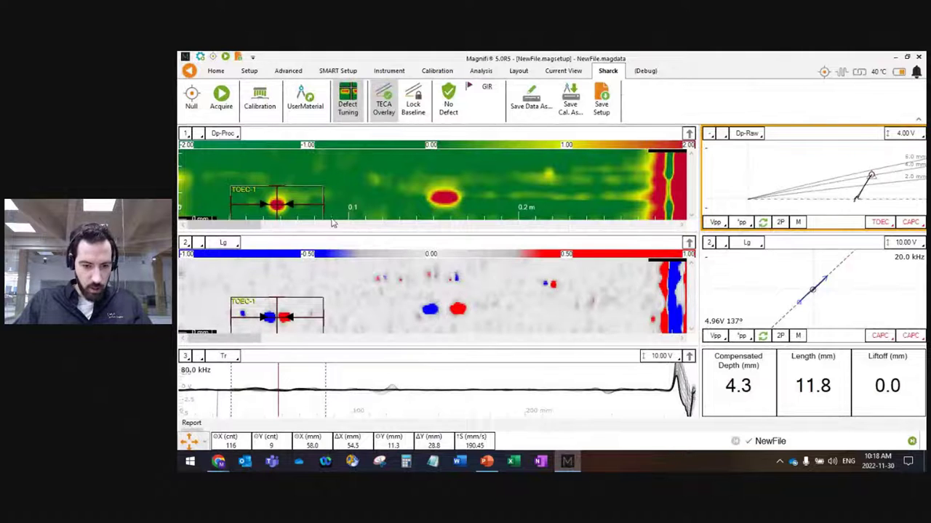
Step: Record the centre indication at 146.5–165.0 mm as TOEC-2, 4.2 mm deep and 20.3 mm long
{"action": "left_click_drag", "start_coordinate": [274, 205], "coordinate": [450, 195]}
{"action": "left_click", "coordinate": [880, 224]}
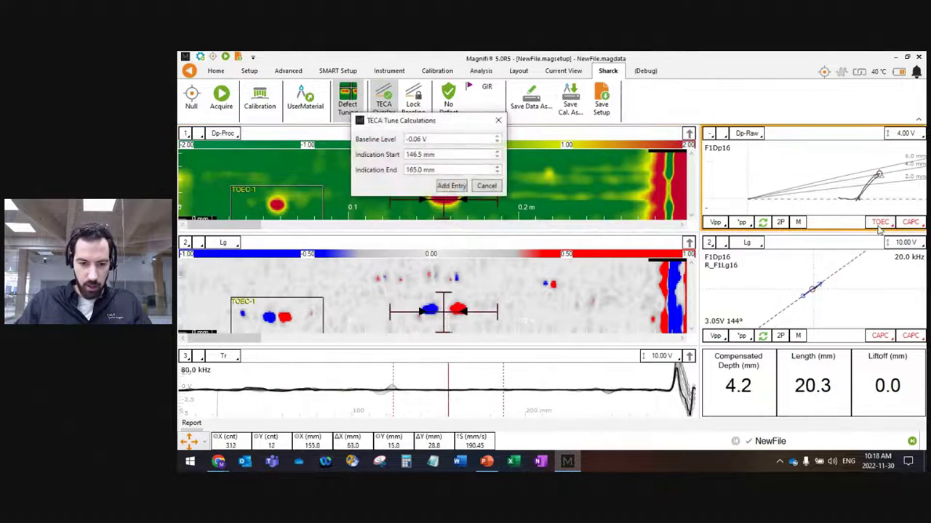
{"action": "left_click", "coordinate": [460, 187]}
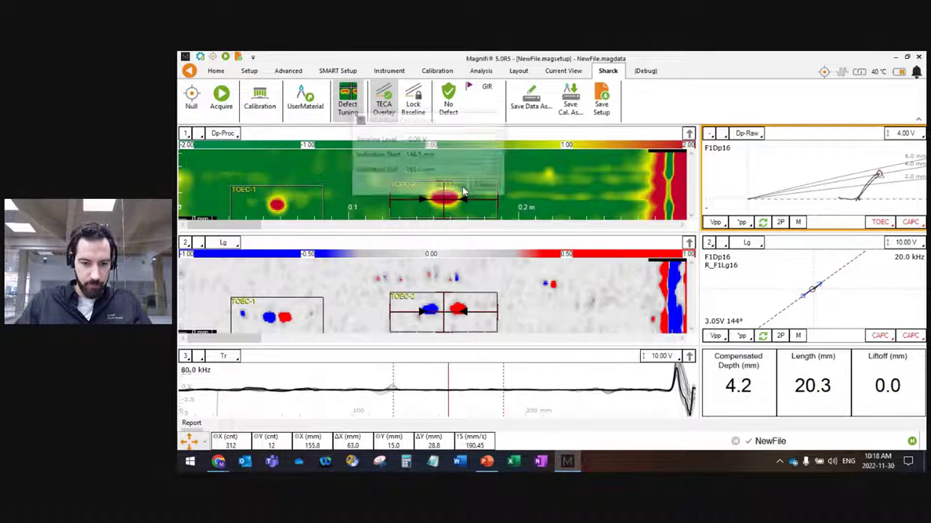
Step: Place the measurement on the small spot at 216.0–220.5 mm and classify it as HAZC
{"action": "left_click", "coordinate": [545, 178]}
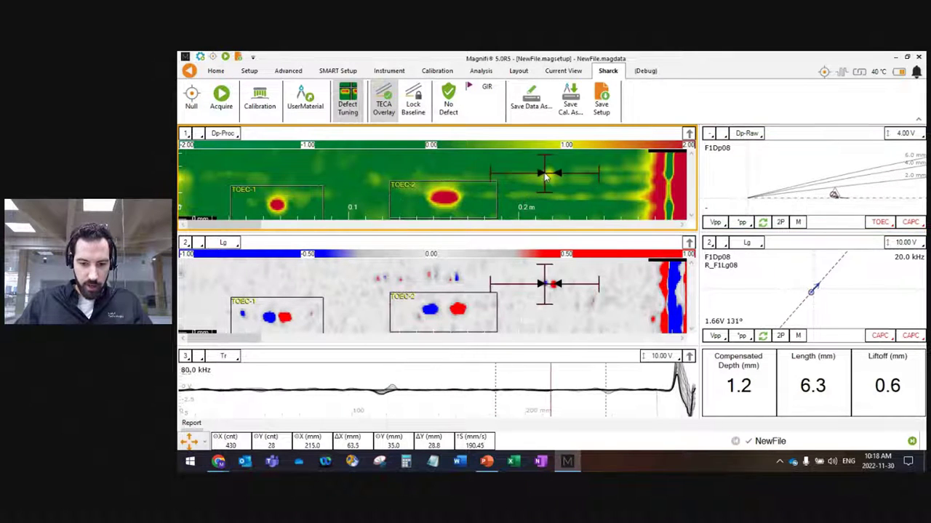
{"action": "left_click", "coordinate": [557, 172]}
{"action": "left_click_drag", "start_coordinate": [556, 172], "coordinate": [445, 204]}
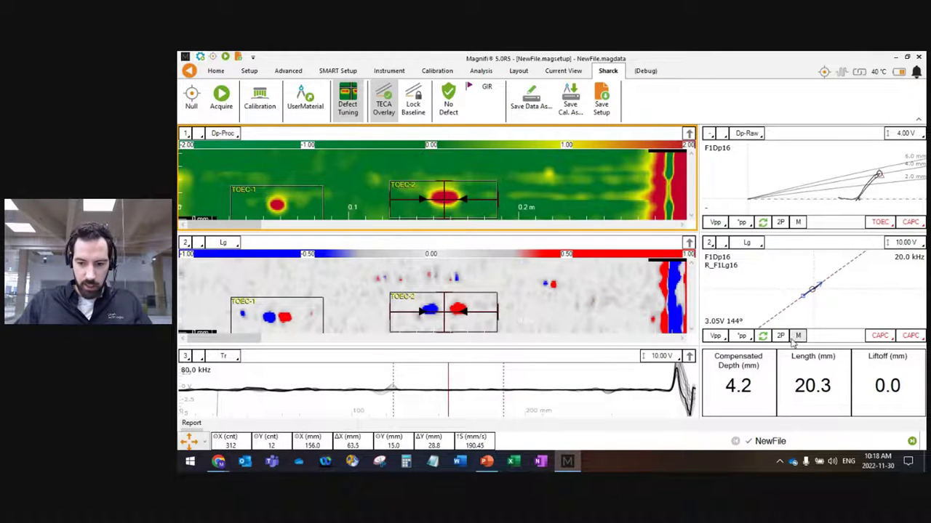
{"action": "left_click", "coordinate": [538, 178]}
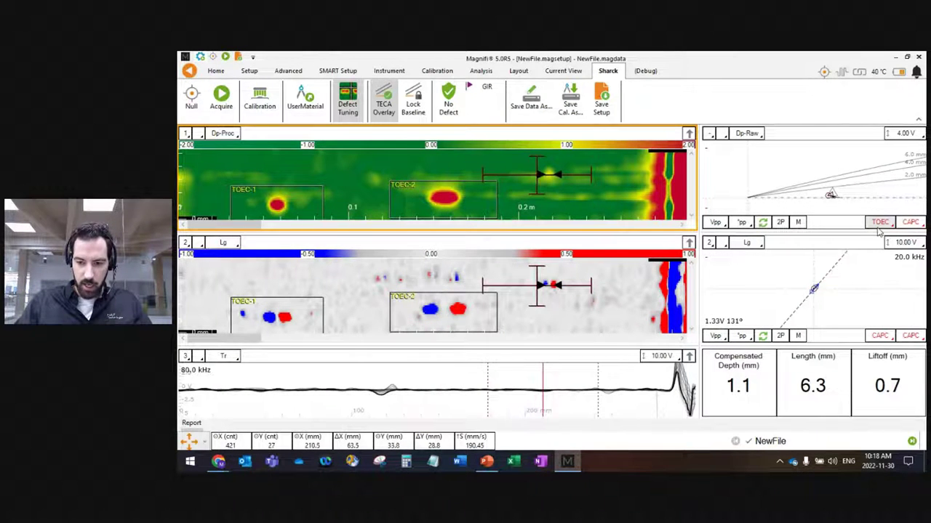
{"action": "left_click", "coordinate": [878, 224]}
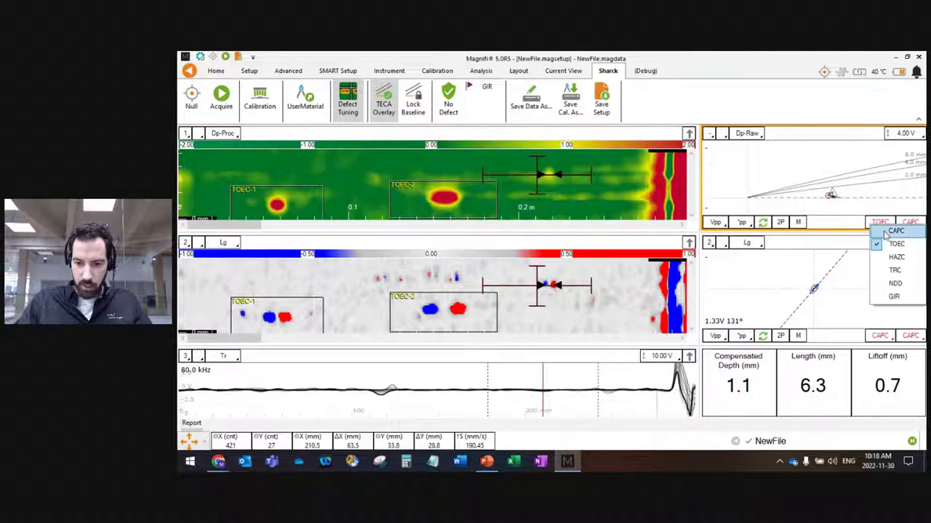
{"action": "left_click", "coordinate": [892, 259]}
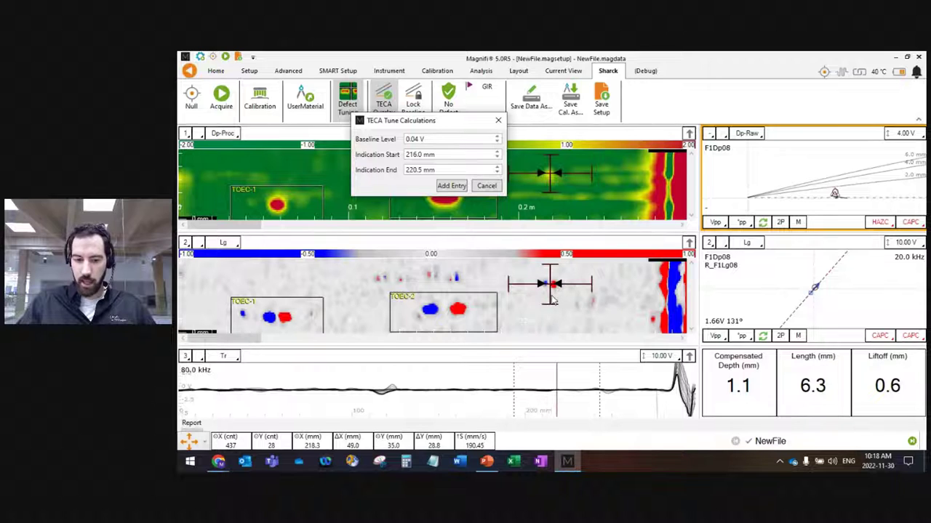
Step: Add the small spot as entry HAZC-3, 1.1 mm deep and 6.3 mm long
{"action": "left_click", "coordinate": [450, 187]}
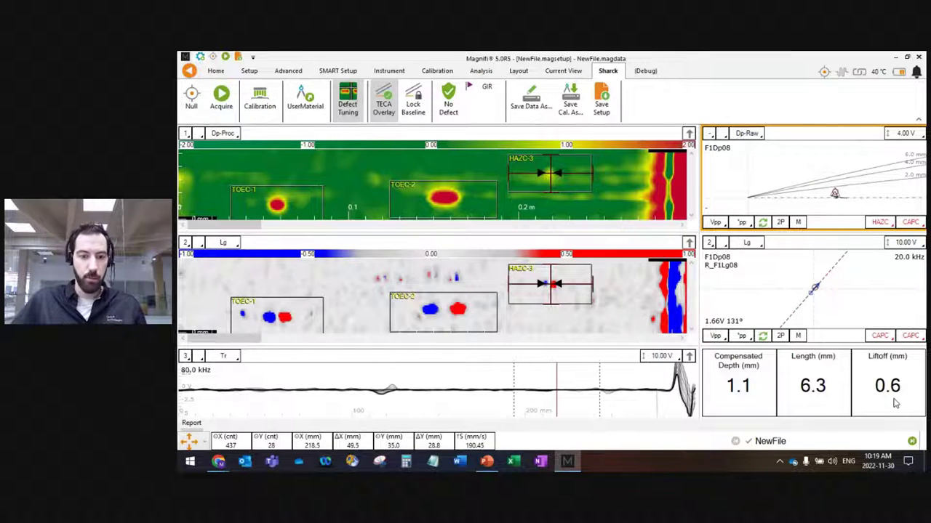
Step: Check the TOEC-1 and TOEC-2 readouts, then show the report of all three flaws
{"action": "left_click", "coordinate": [273, 315]}
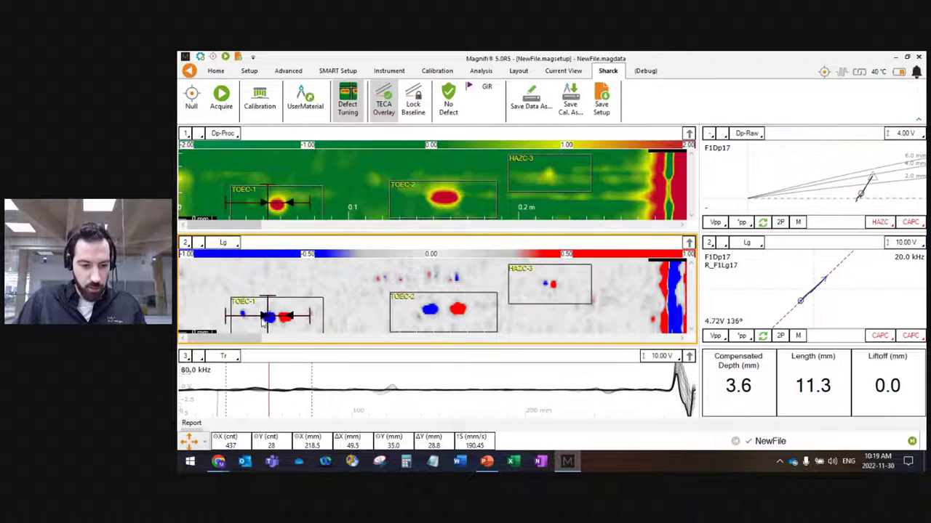
{"action": "left_click", "coordinate": [446, 315]}
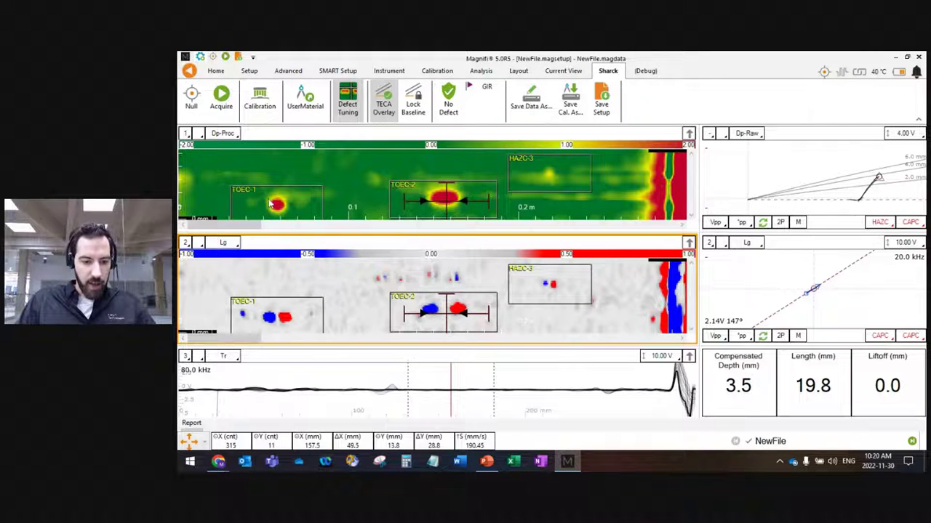
{"action": "left_click", "coordinate": [191, 422]}
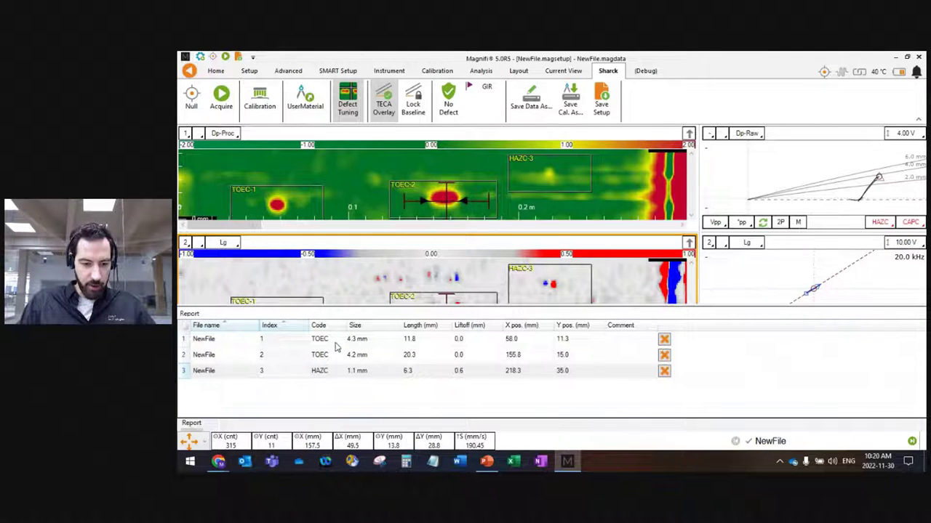
Step: Review the TOEC-1, TOEC-2 and HAZC-3 report rows, reselect HAZC-3, then bring up the Sharck deck
{"action": "left_click", "coordinate": [356, 347]}
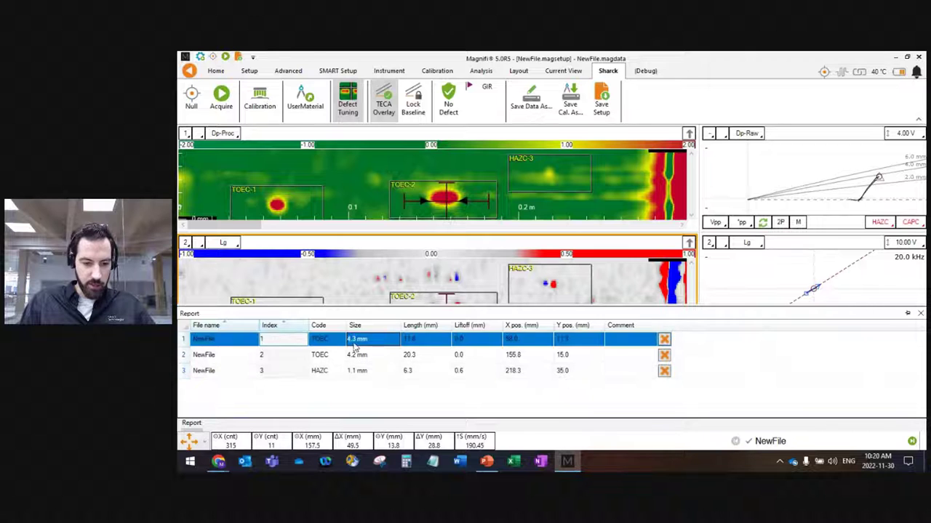
{"action": "left_click", "coordinate": [357, 356]}
{"action": "left_click", "coordinate": [356, 373]}
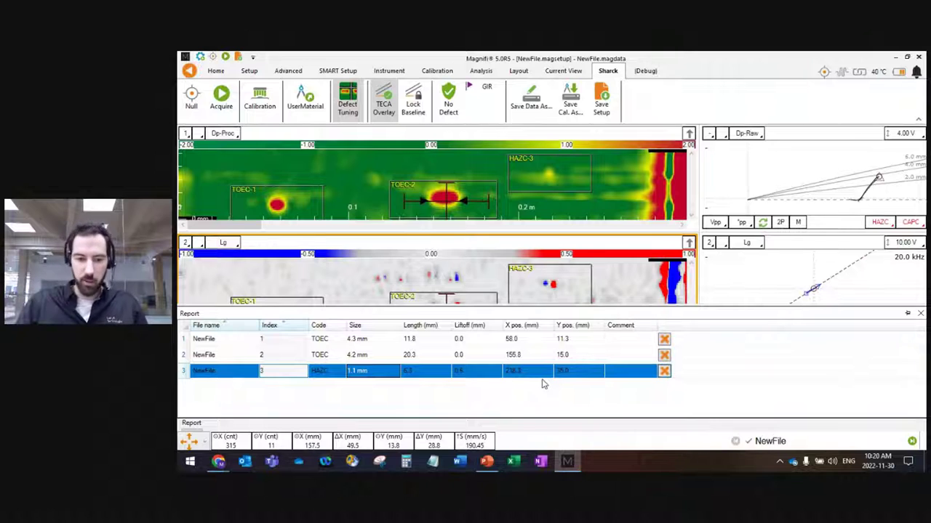
{"action": "left_click", "coordinate": [520, 187]}
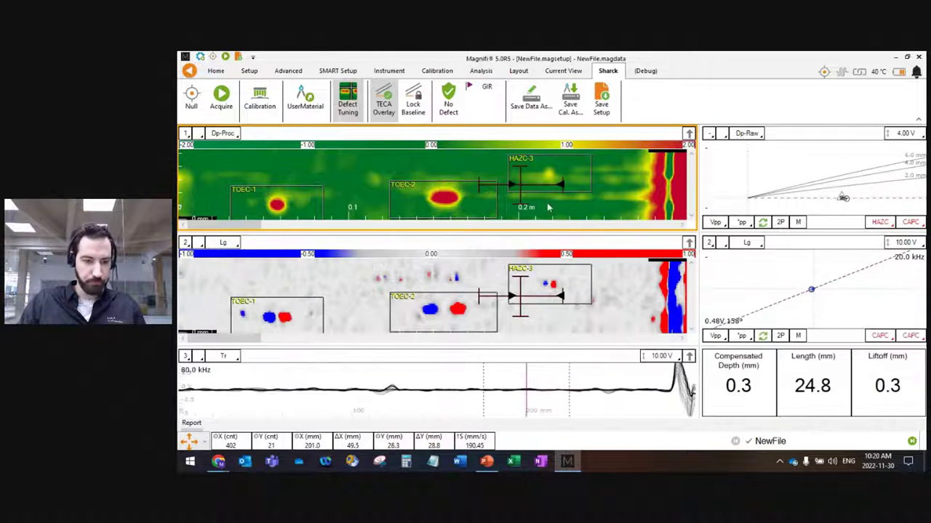
{"action": "left_click", "coordinate": [486, 463]}
Step: Run the slide show from slide 2, 'Sharck – Tangential Eddy Currents'
{"action": "left_click", "coordinate": [230, 263]}
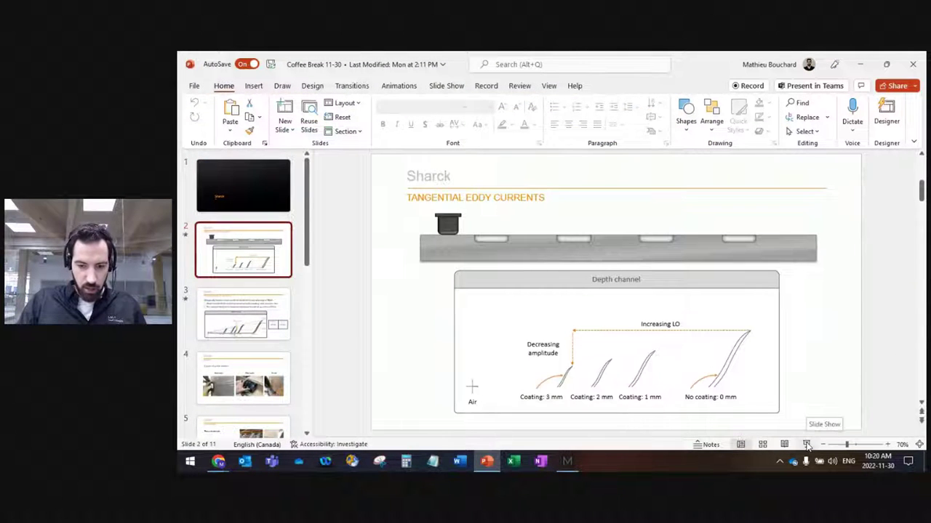
{"action": "left_click", "coordinate": [807, 445]}
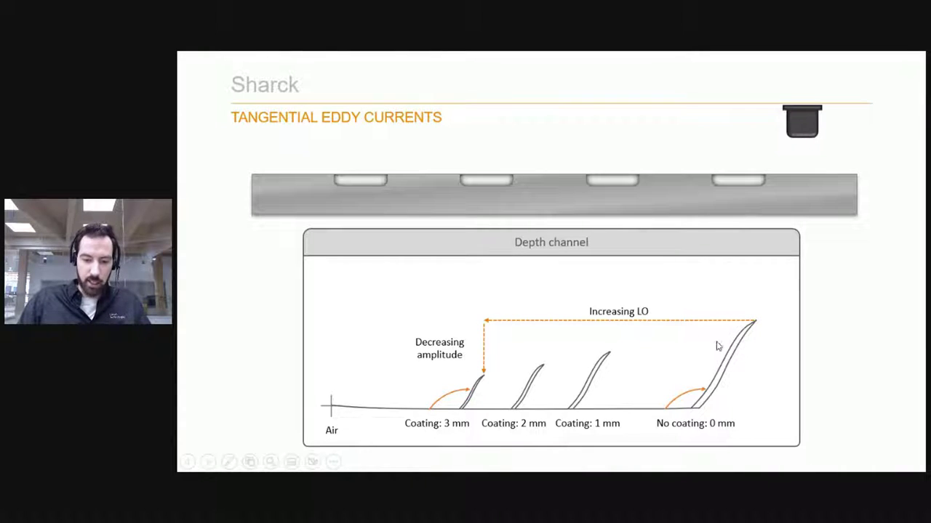
Step: Advance to the TECA orthogonality slide and animate the deeper crack curves reaching 5.0 mm
{"action": "left_click", "coordinate": [656, 369]}
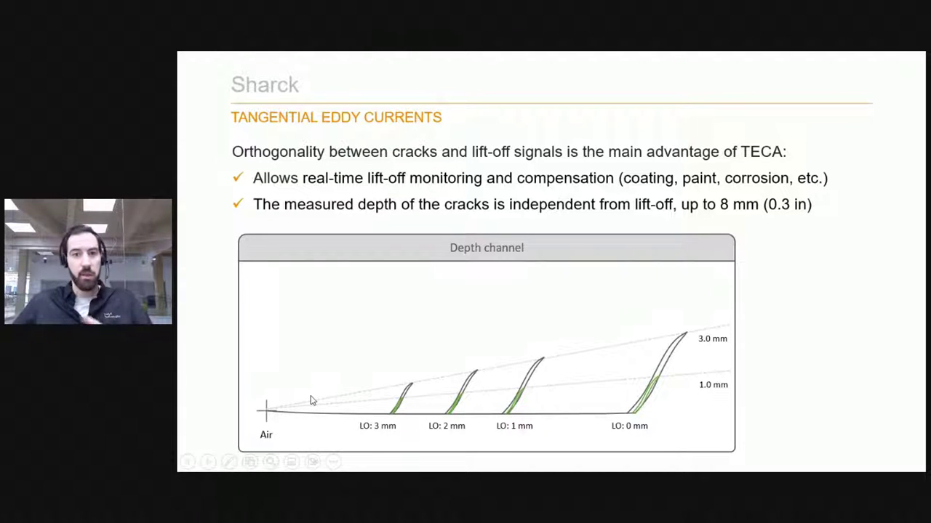
{"action": "left_click", "coordinate": [719, 387]}
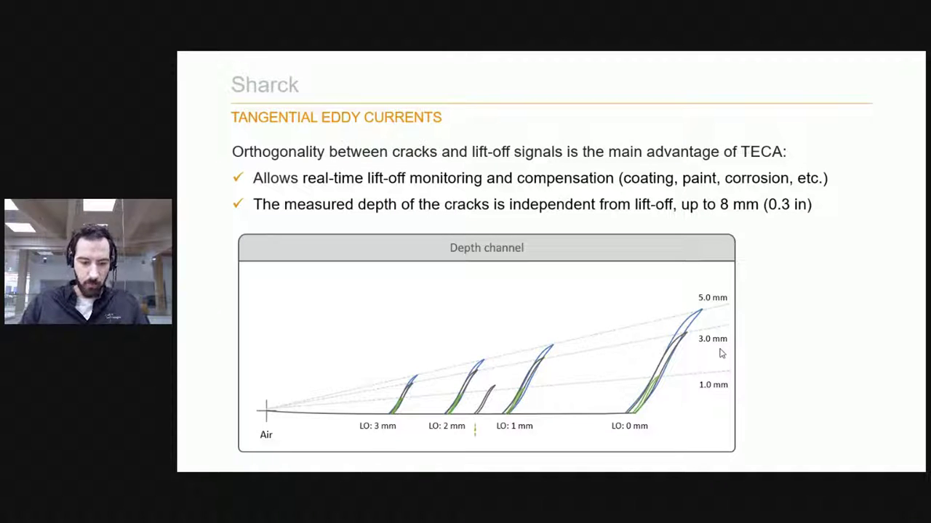
Step: Reveal the LO: 1.4 mm curve and indicate chart details with the laser pointer
{"action": "left_click", "coordinate": [722, 354]}
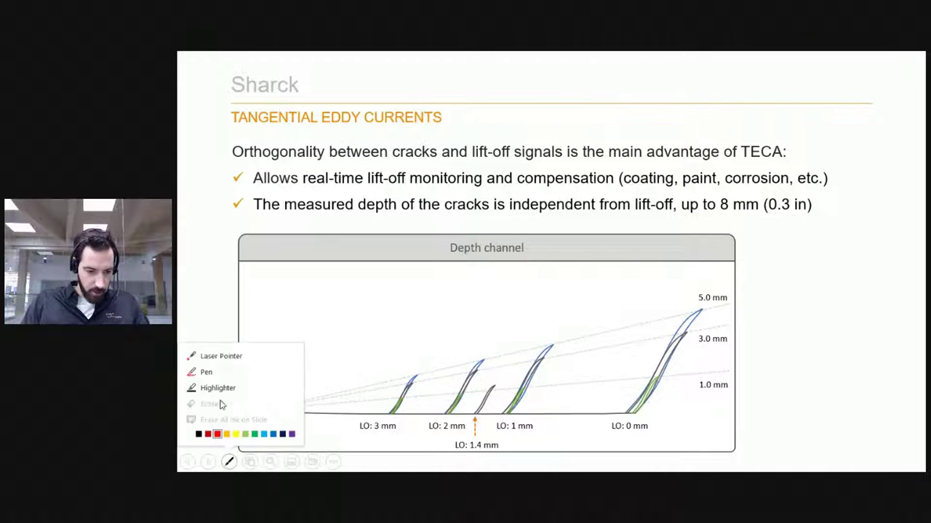
{"action": "left_click", "coordinate": [220, 357]}
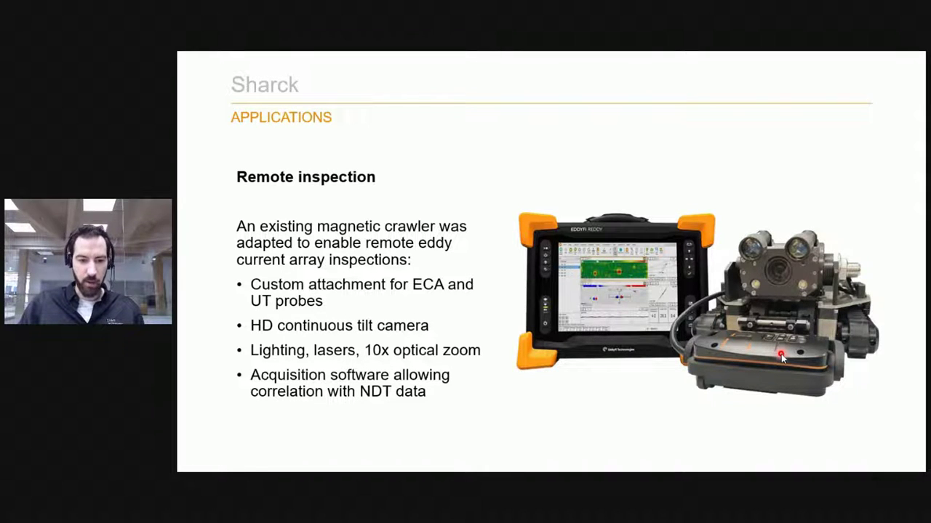
Step: Advance to the remote inspection slide with the magnetic crawler photo and video link
{"action": "key", "text": "Right"}
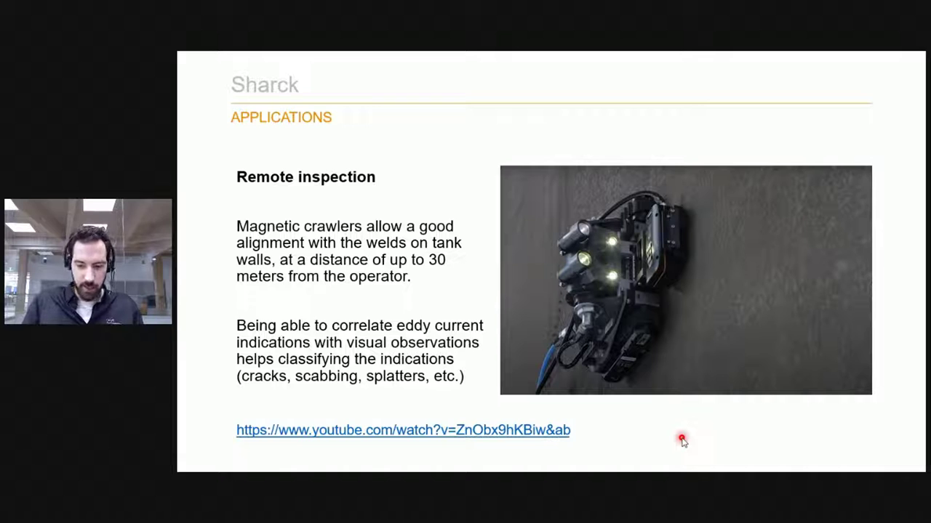
Step: Advance to the Eddyfi Academy Online Course slide with the training course catalogue
{"action": "key", "text": "Right"}
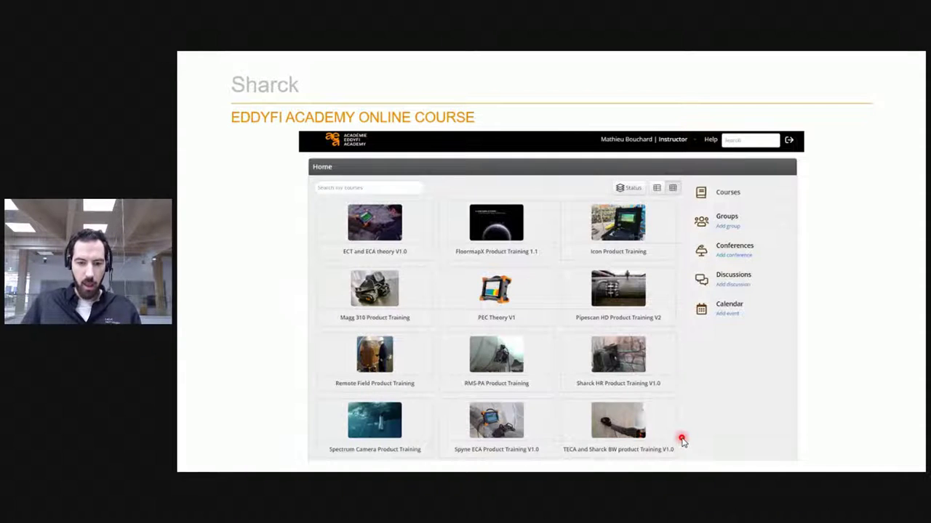